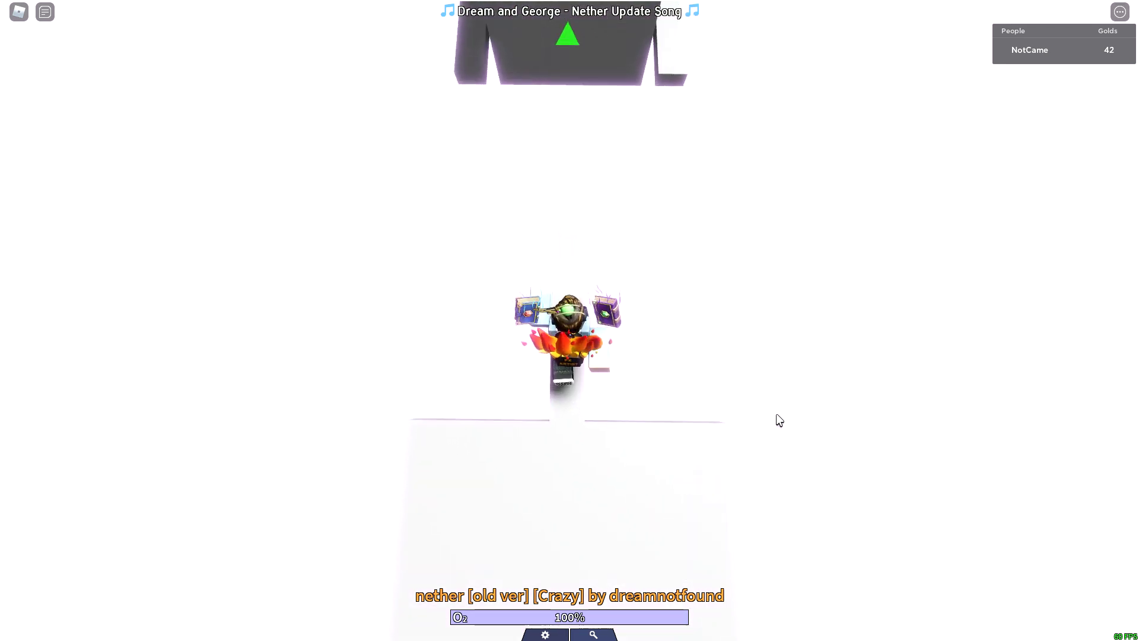
- Fly the character across the white floor, between the pillars, and onto the dark stage's red floor
key("w")
key("w")
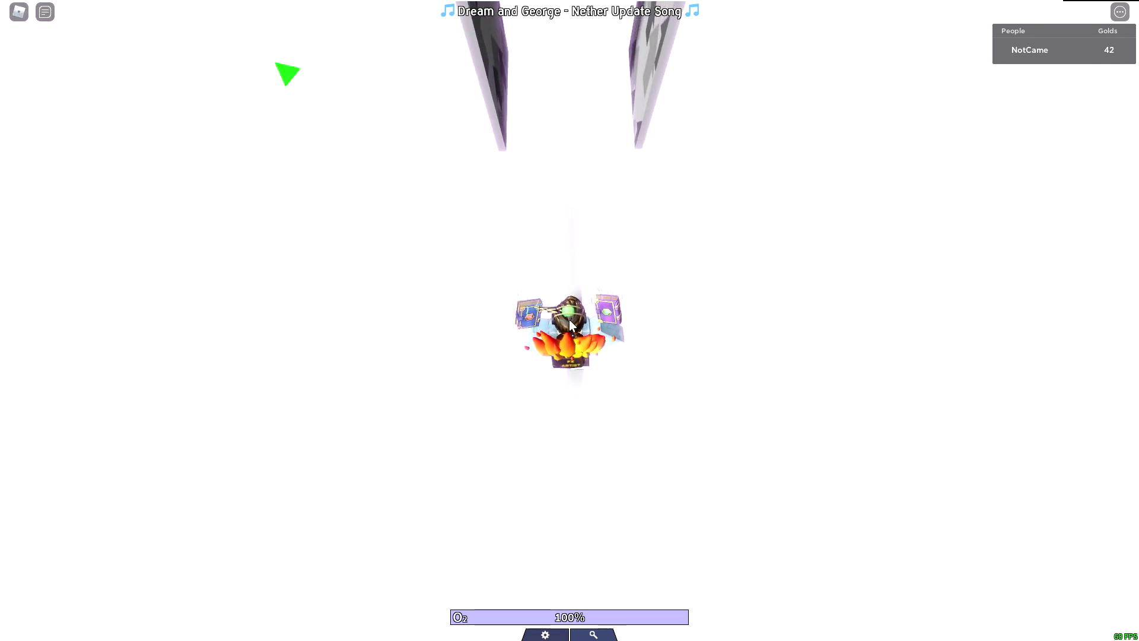
key("w")
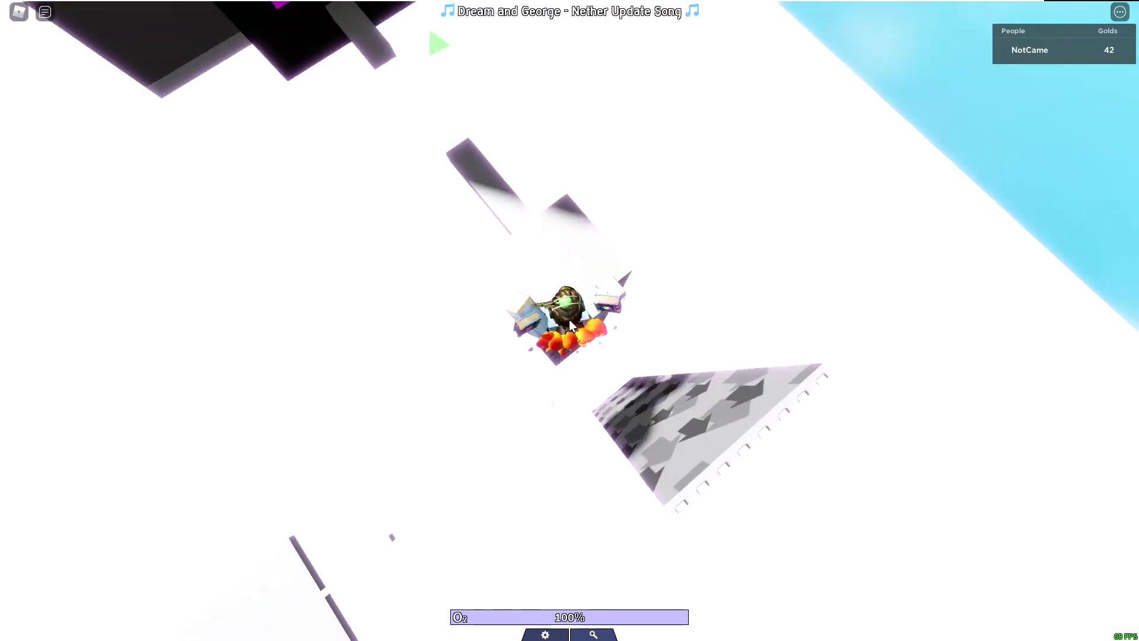
key("w")
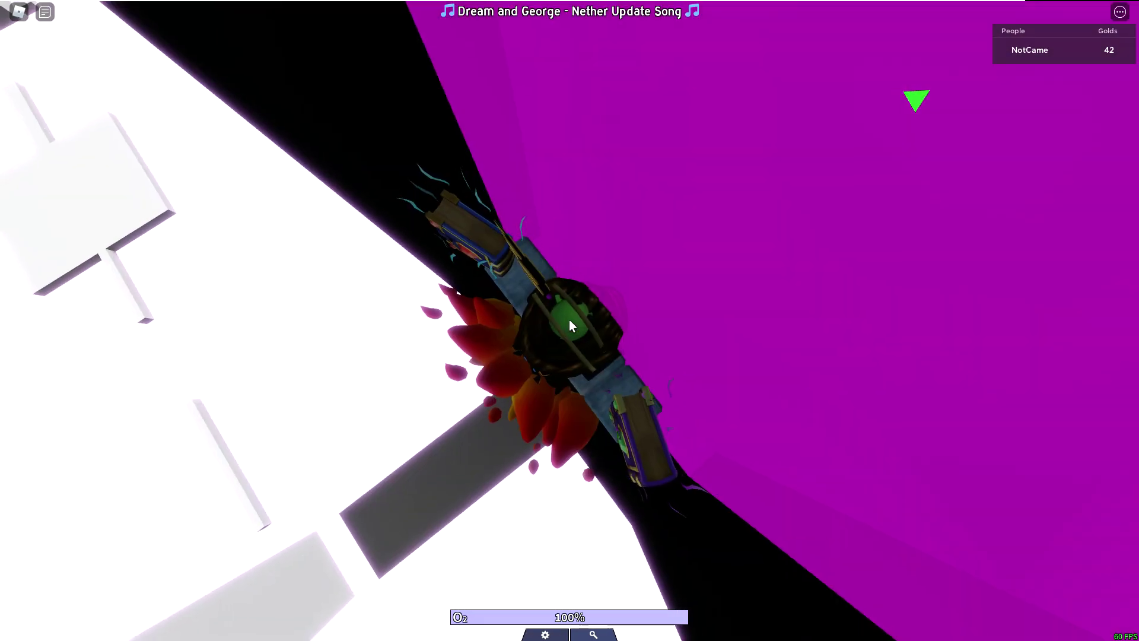
key("w")
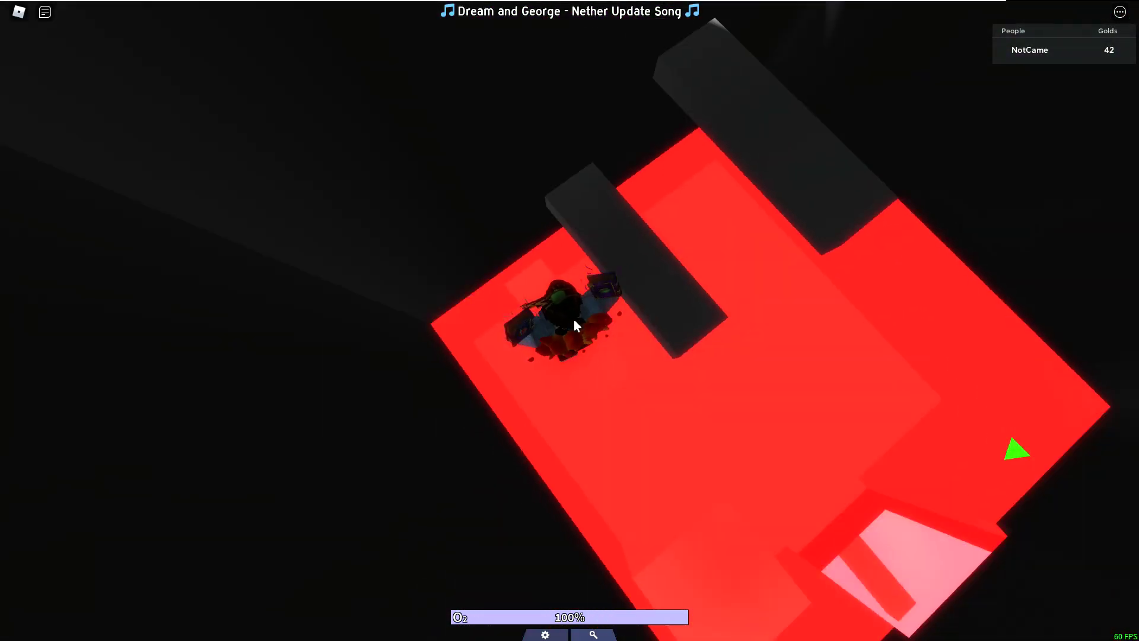
left_click_drag(573, 319, 568, 320)
key("w")
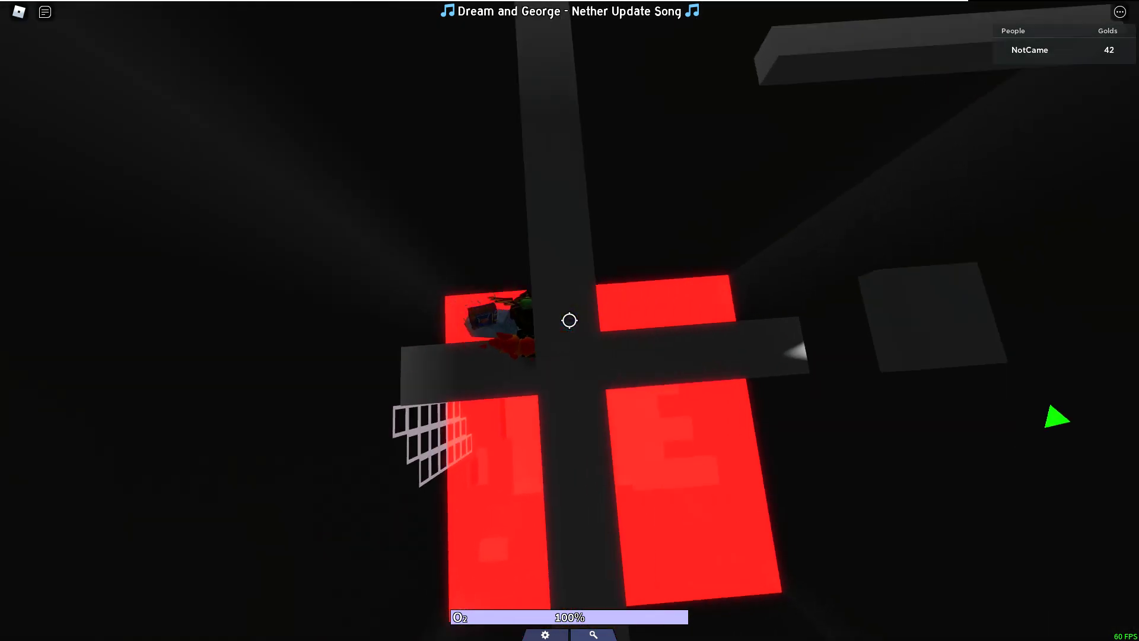
scroll(573, 316, "up", 5)
scroll(574, 316, "down", 5)
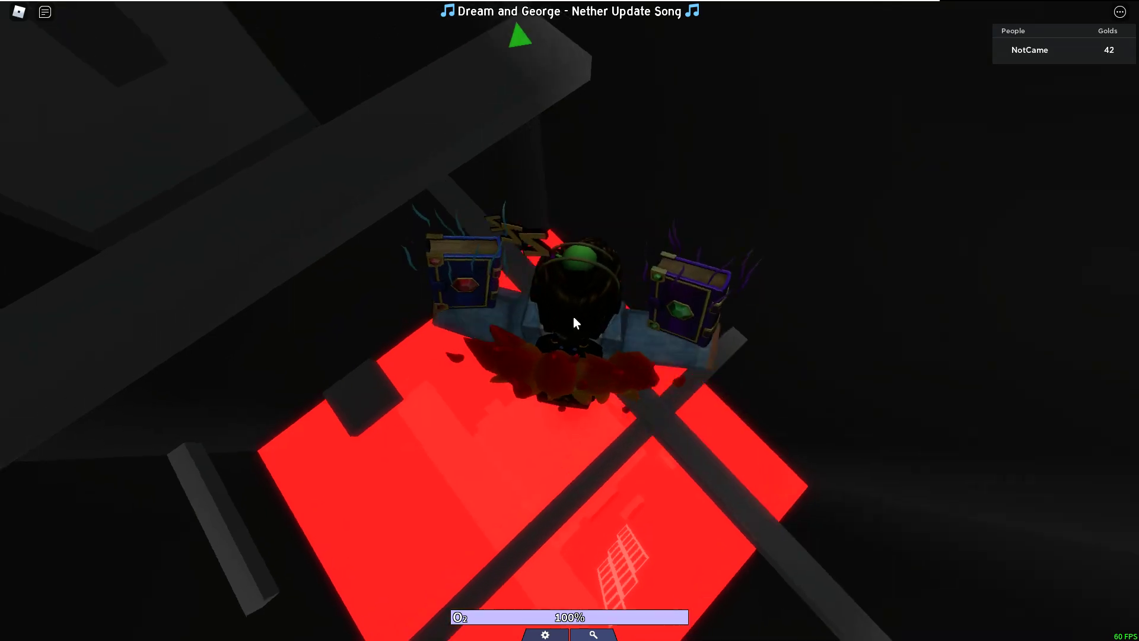
scroll(573, 316, "up", 8)
scroll(573, 317, "down", 5)
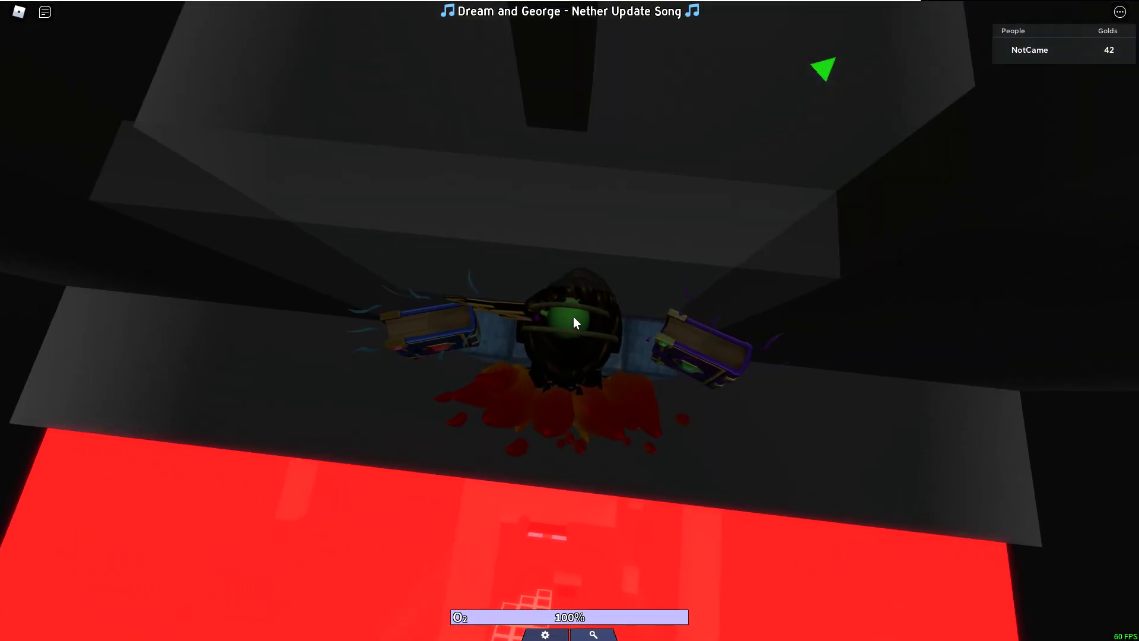
scroll(573, 315, "down", 6)
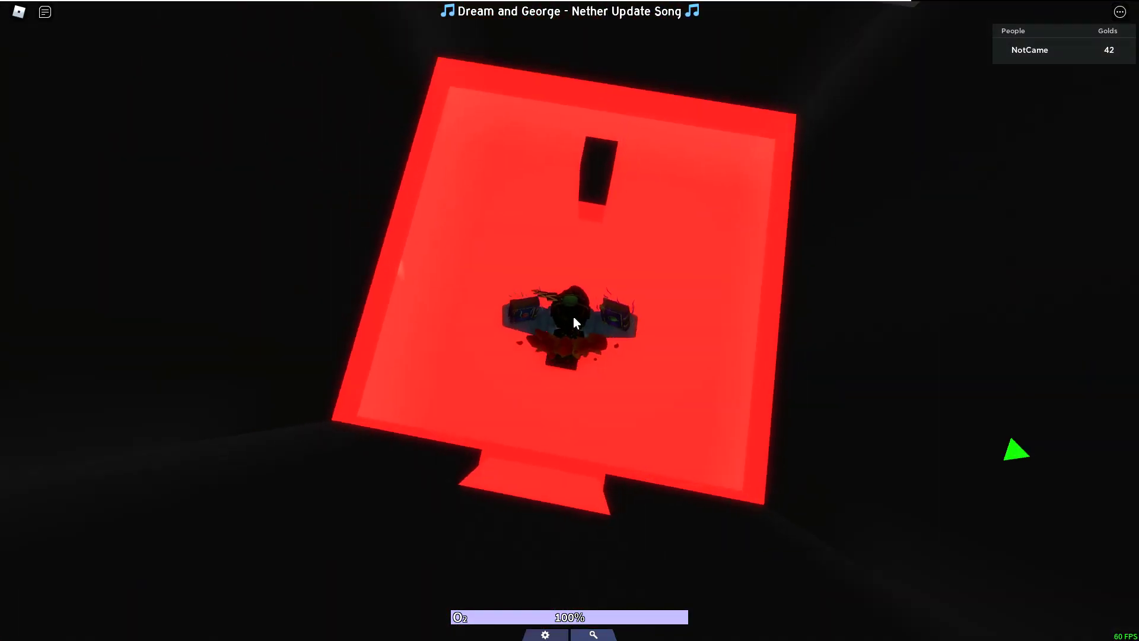
- Toggle Shift lock on and off, then walk the character across the red-lit floor
key("shift")
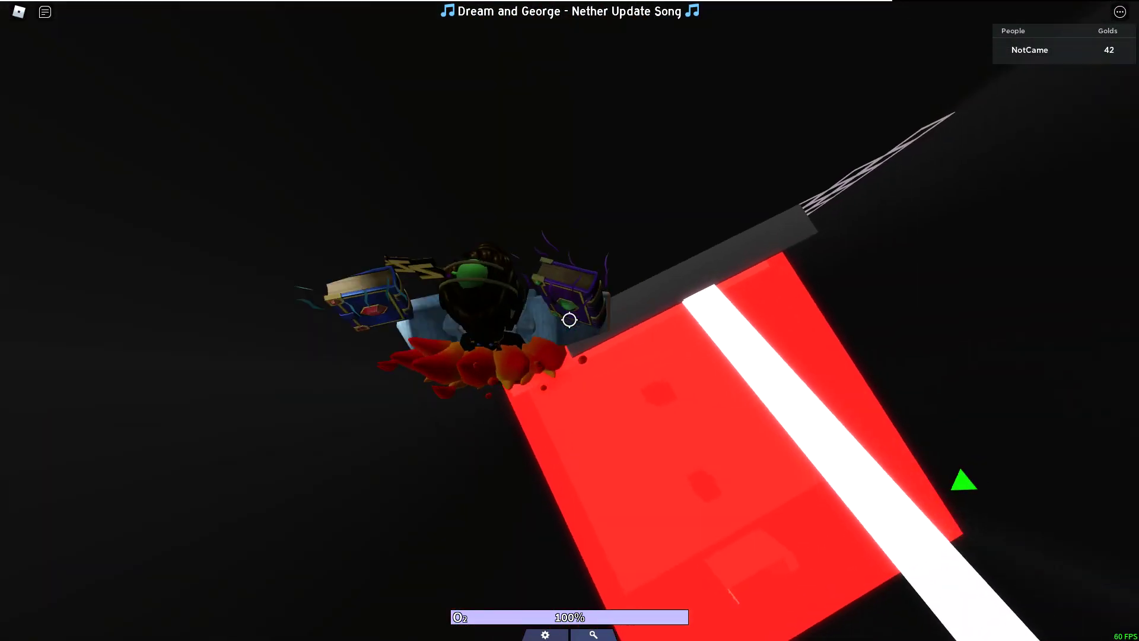
key("shift")
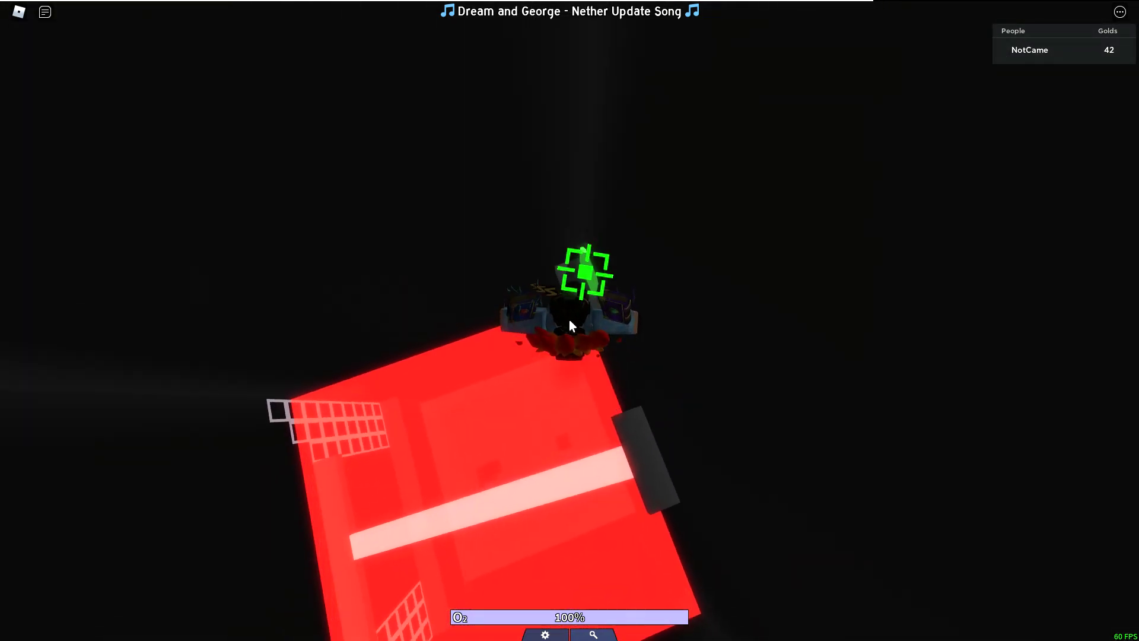
key("w")
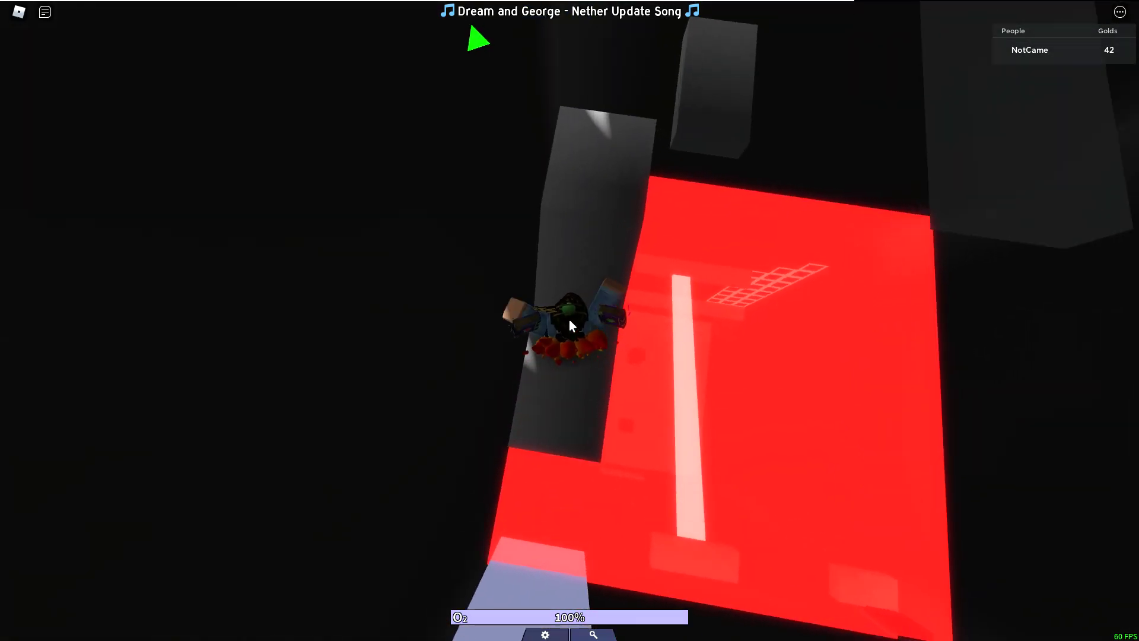
key("w")
scroll(568, 320, "up", 3)
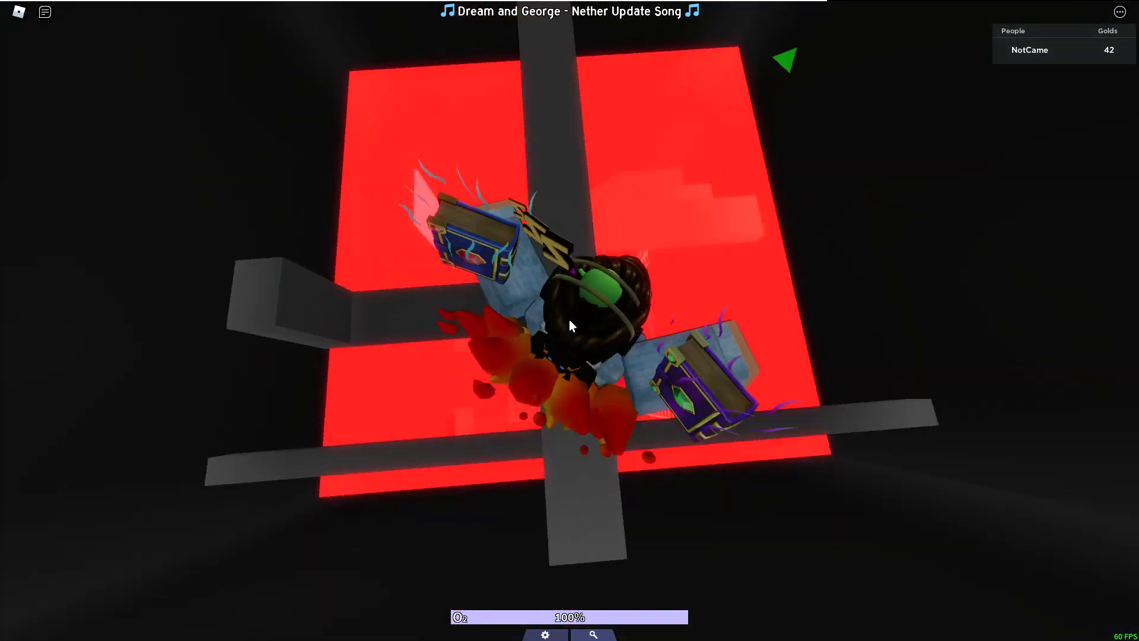
- Hop along the white platforms, past the green-item platform, to the square white platform
key("w")
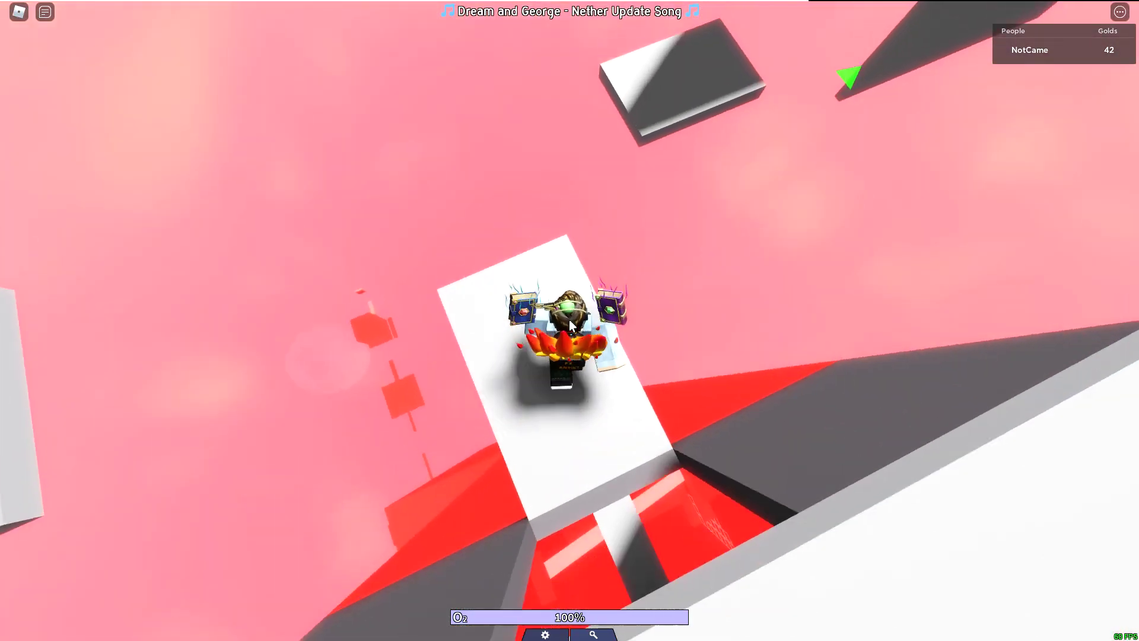
key("w")
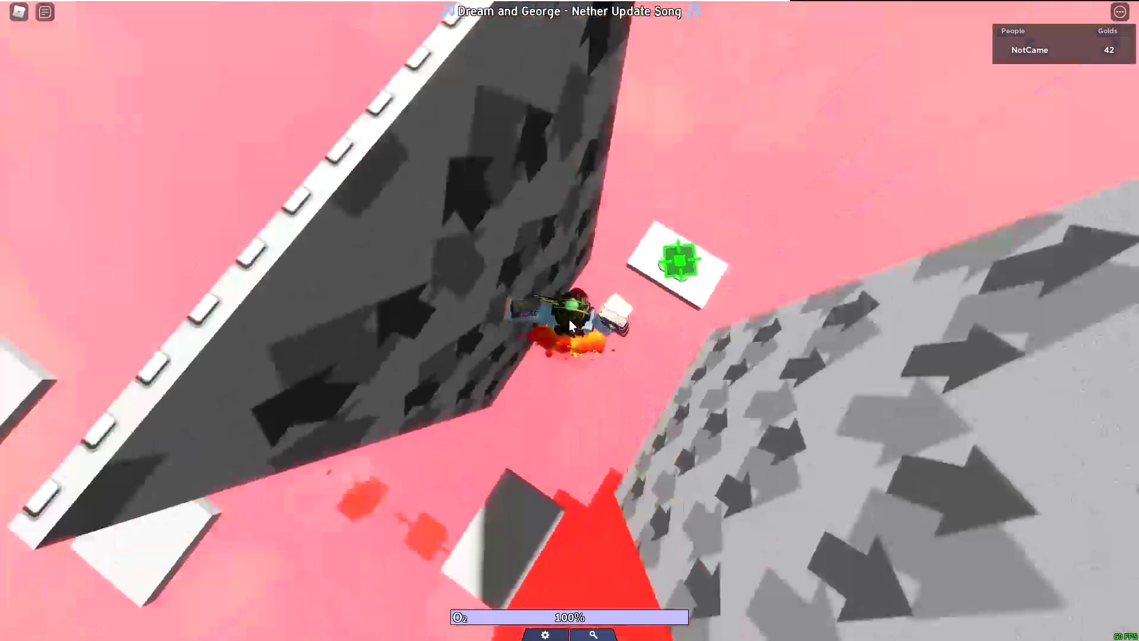
key("w")
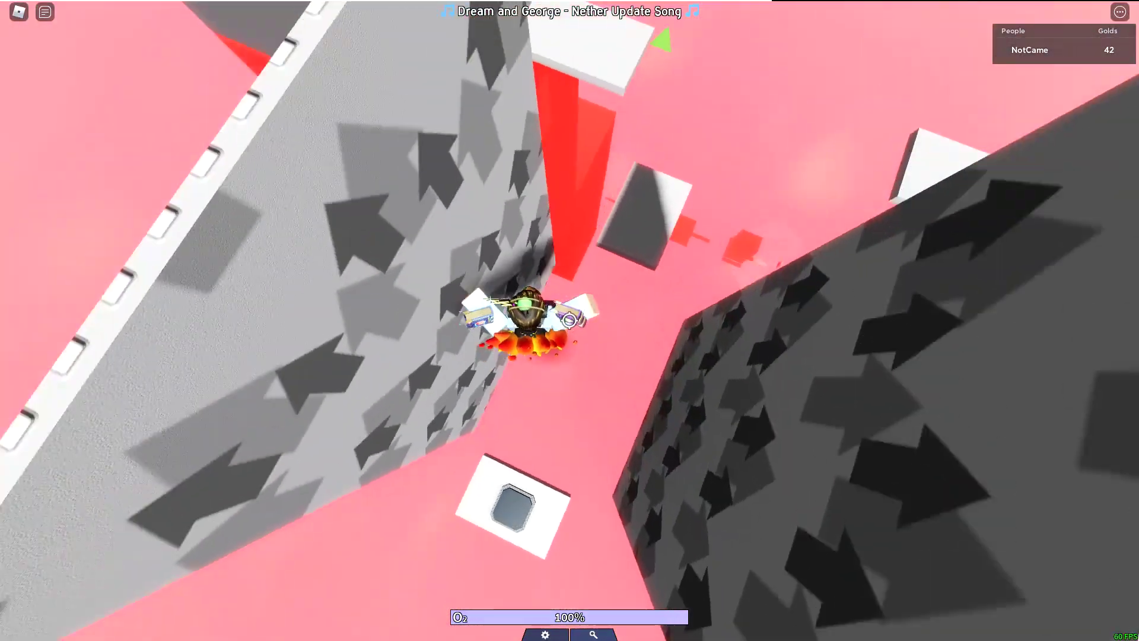
key("w")
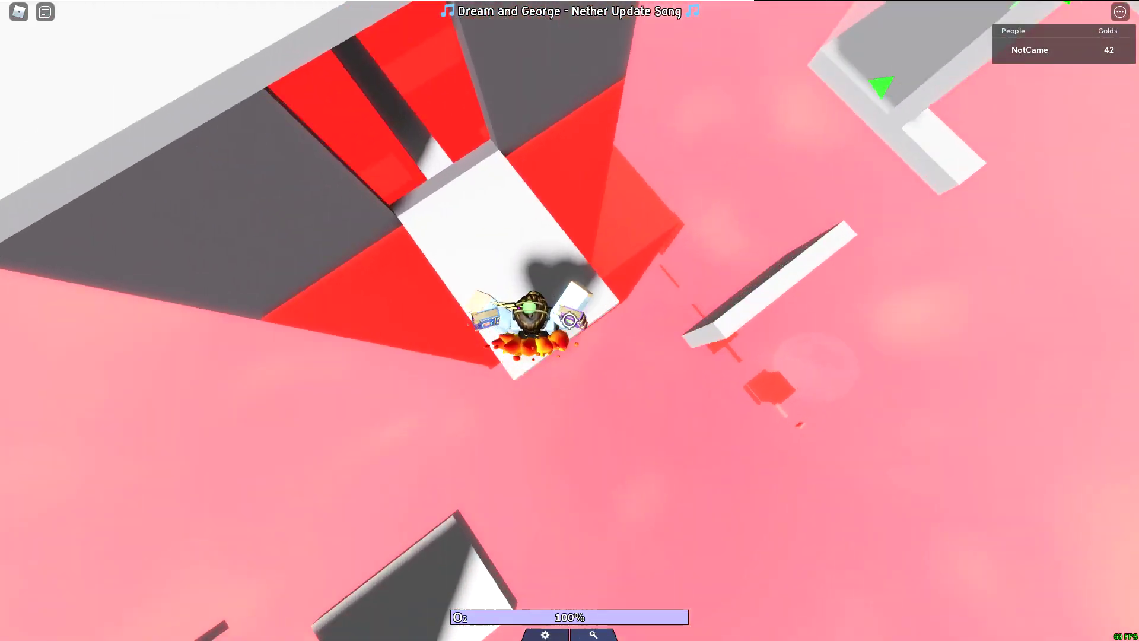
key("w")
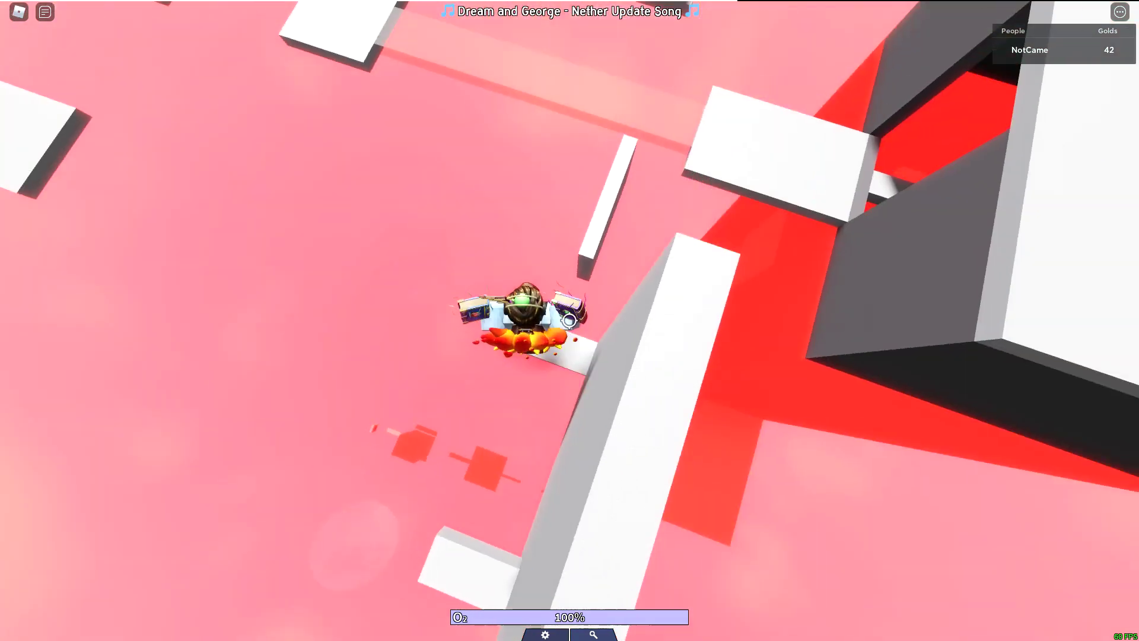
key("w")
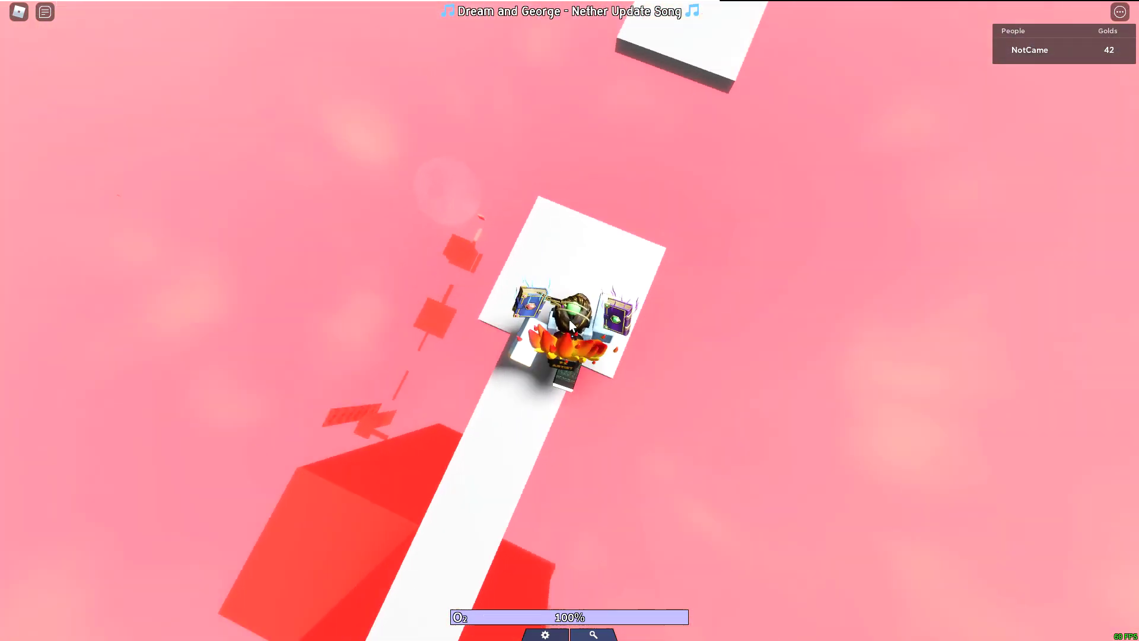
key("w")
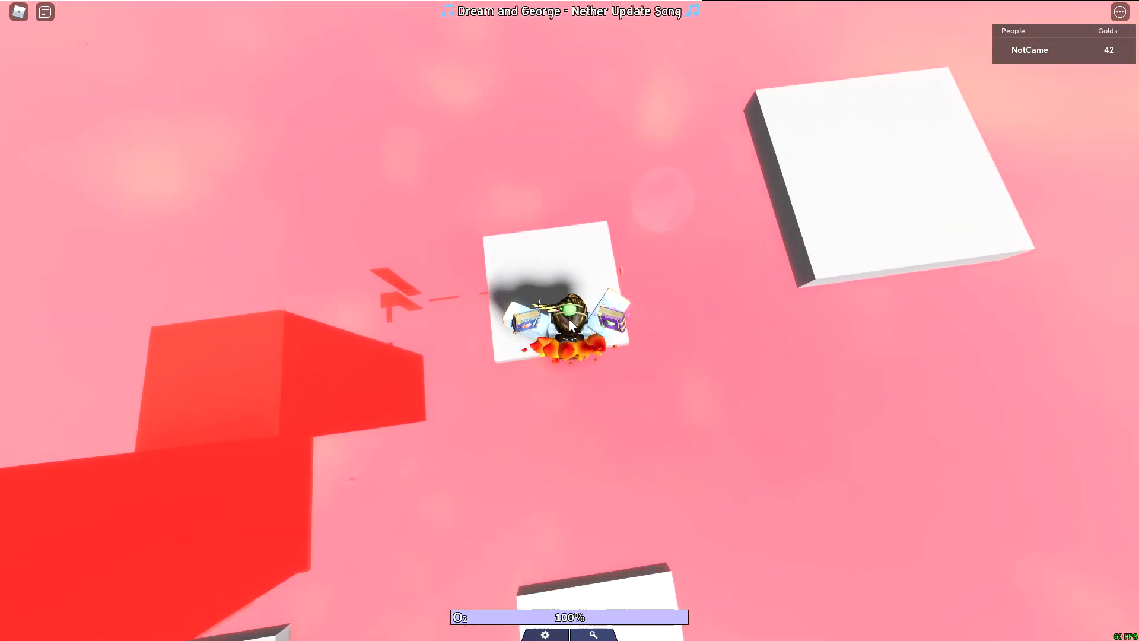
- Jetpack through the grey-walled corridor, up over the platforms, and into the translucent pink block
key("w")
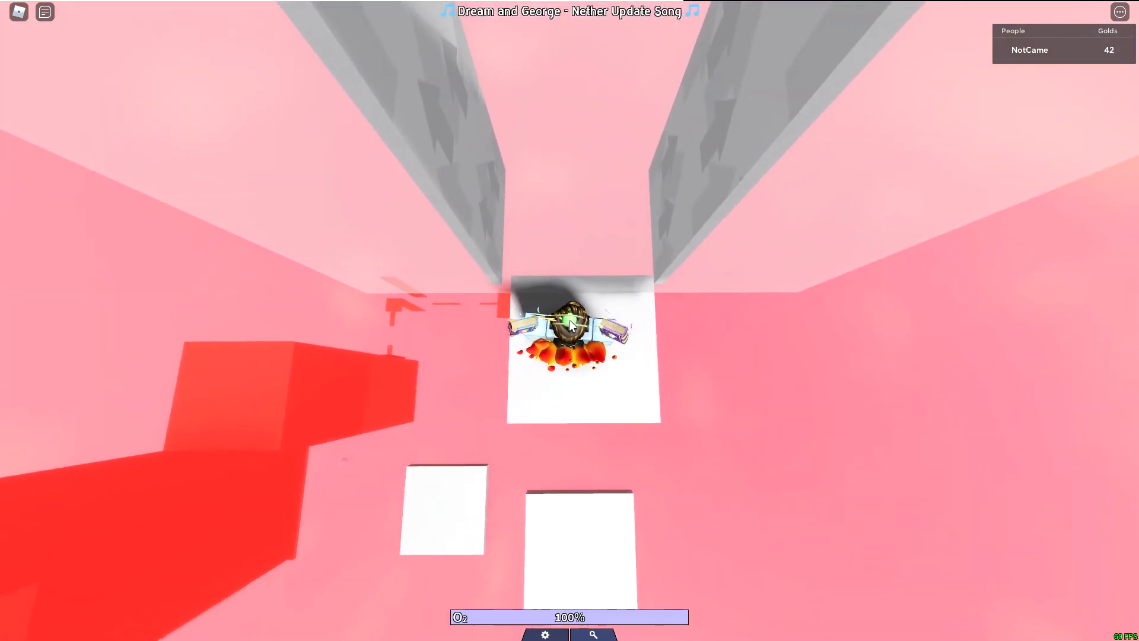
key("w")
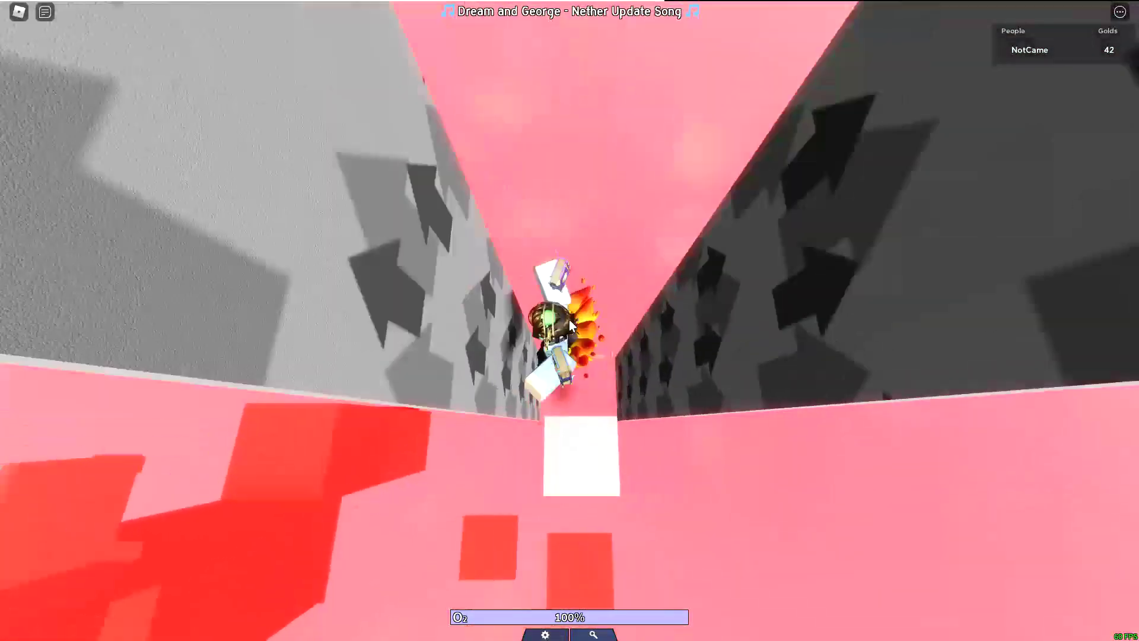
key("space")
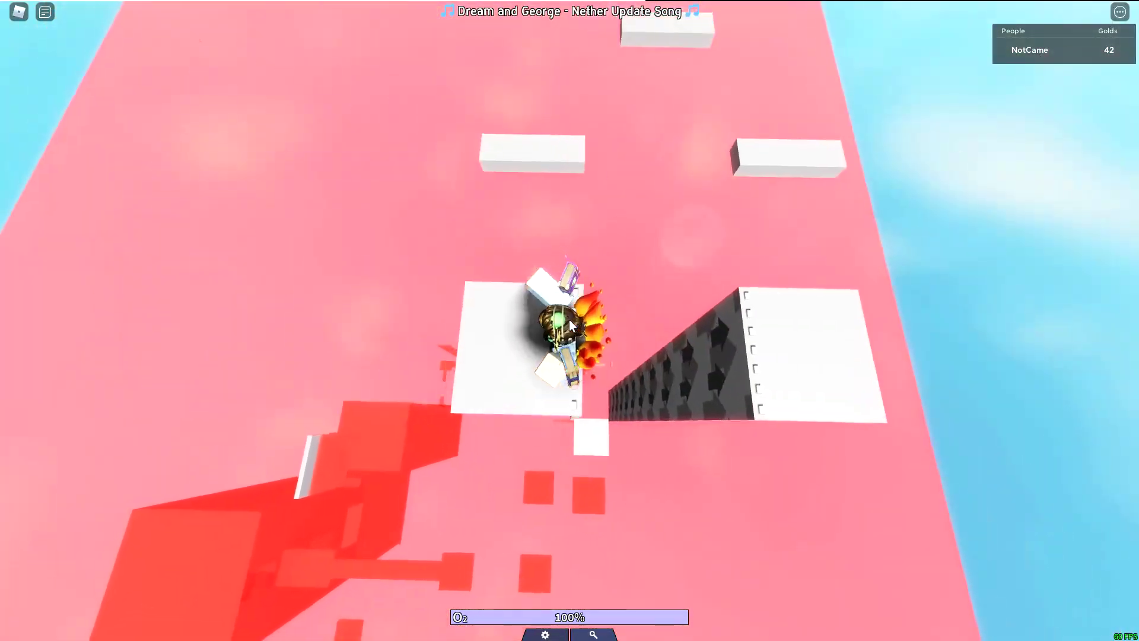
key("w")
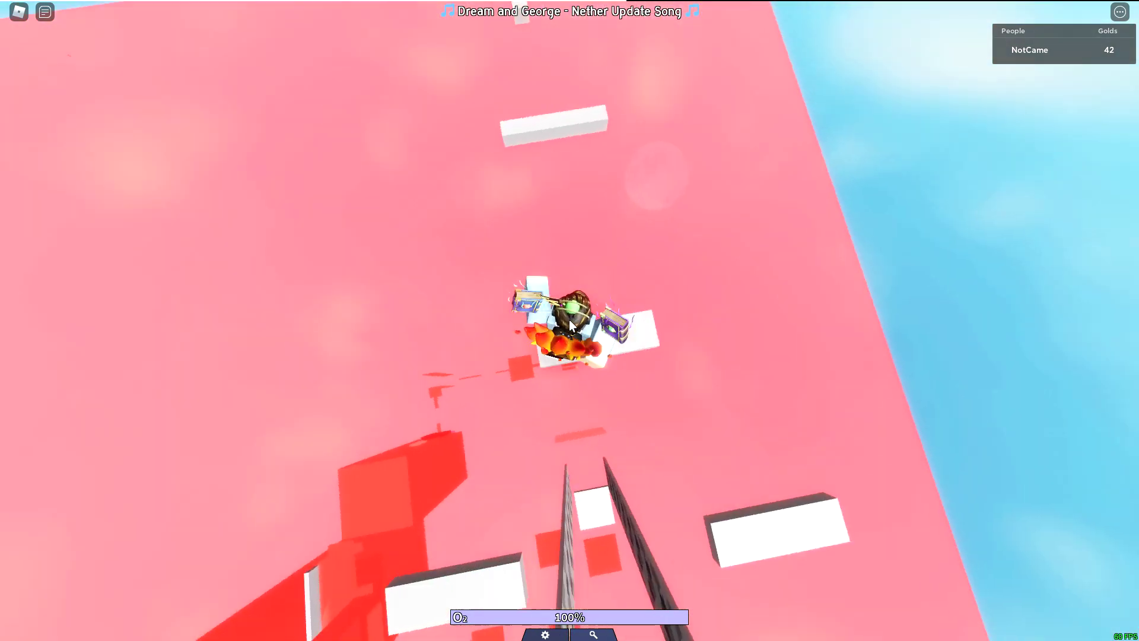
key("w")
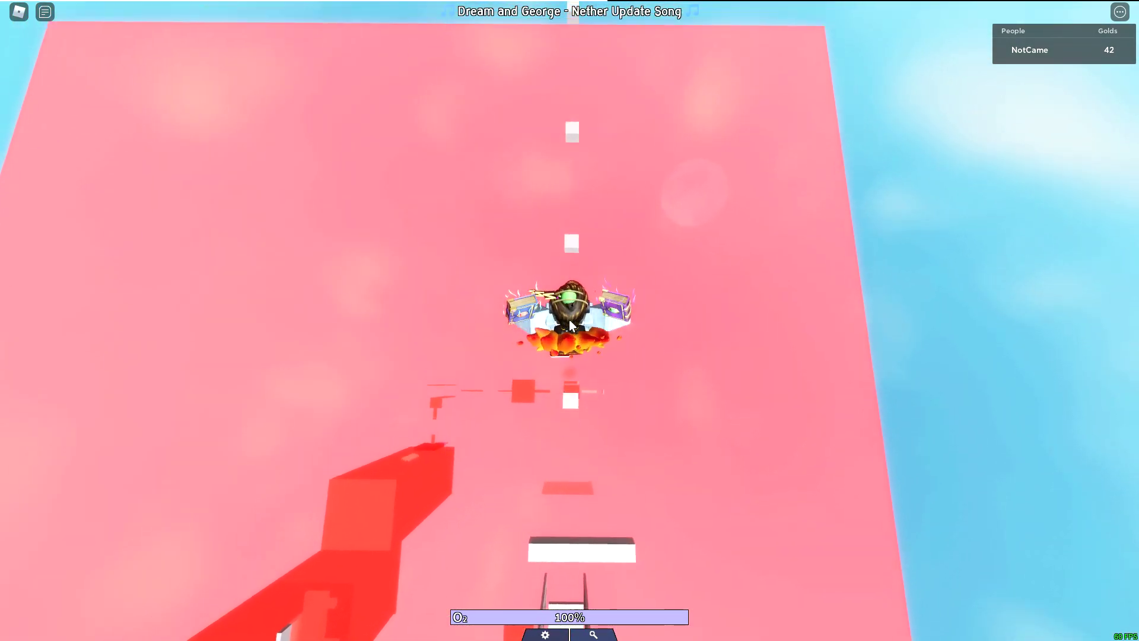
key("w")
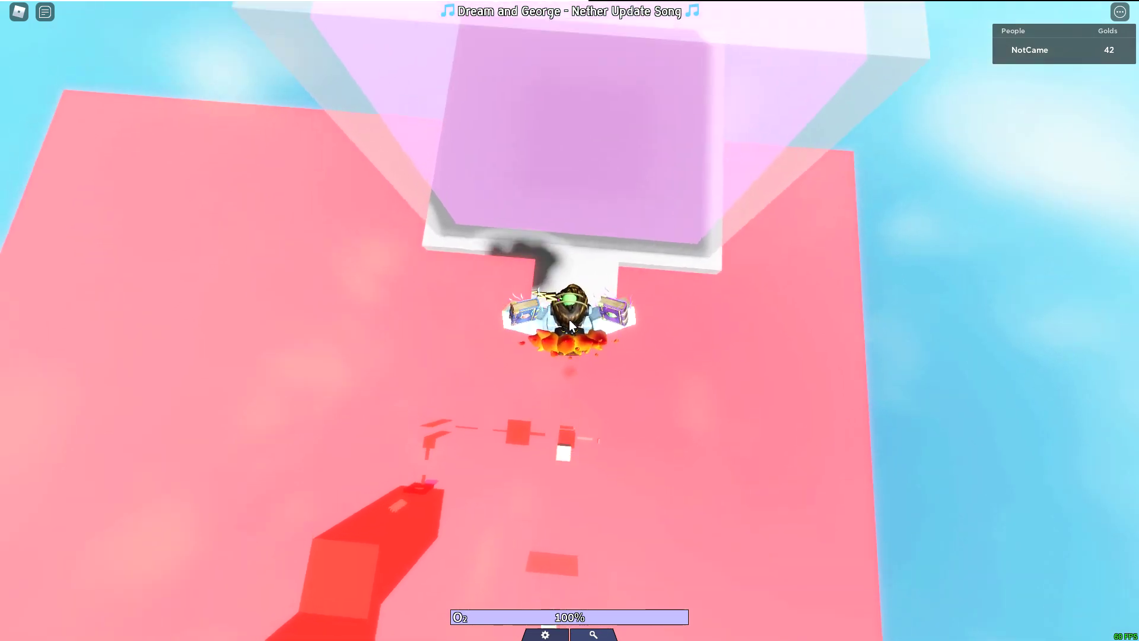